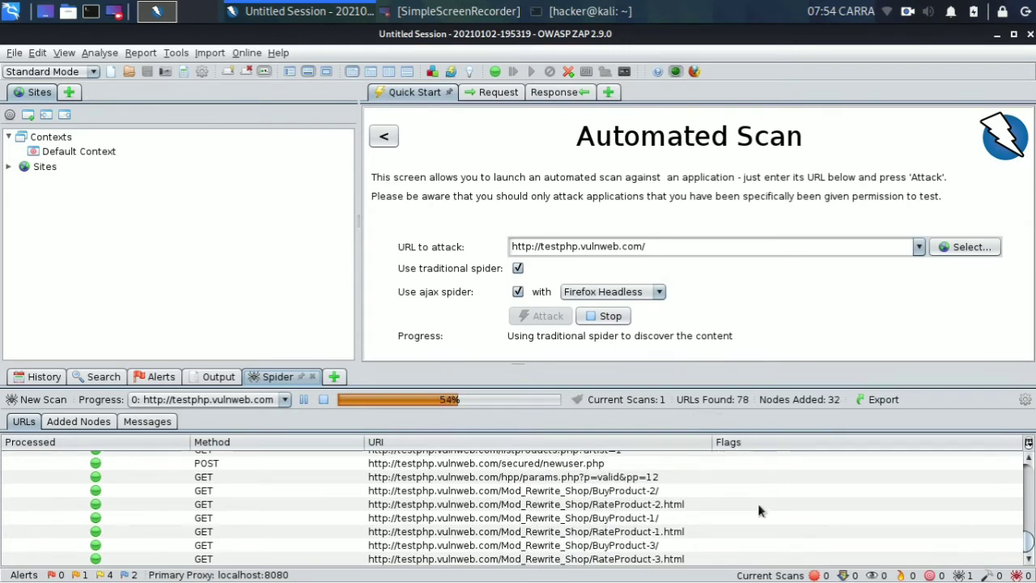
{"action": "scroll", "coordinate": [758, 503], "scroll_direction": "up", "scroll_amount": 20}
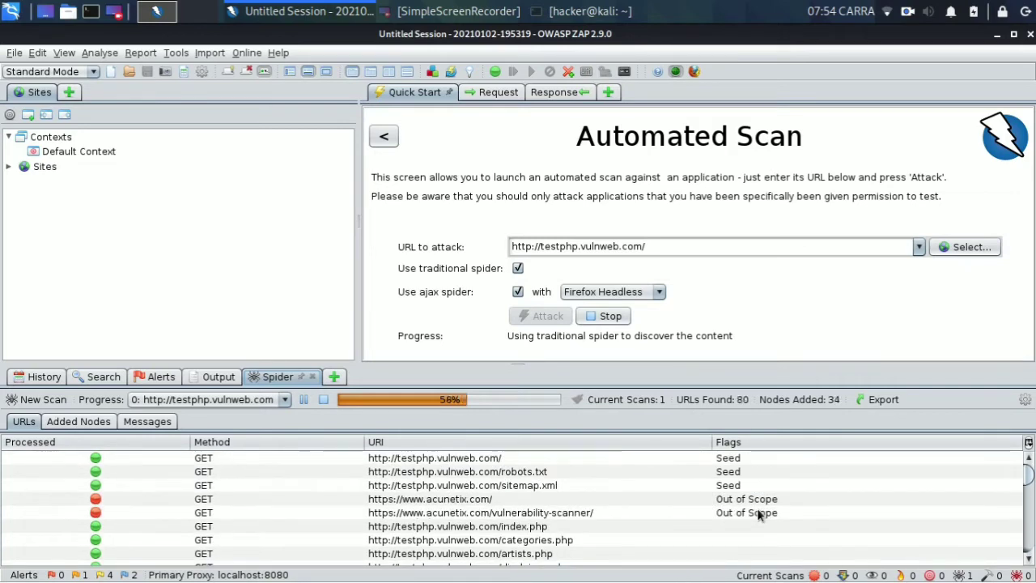
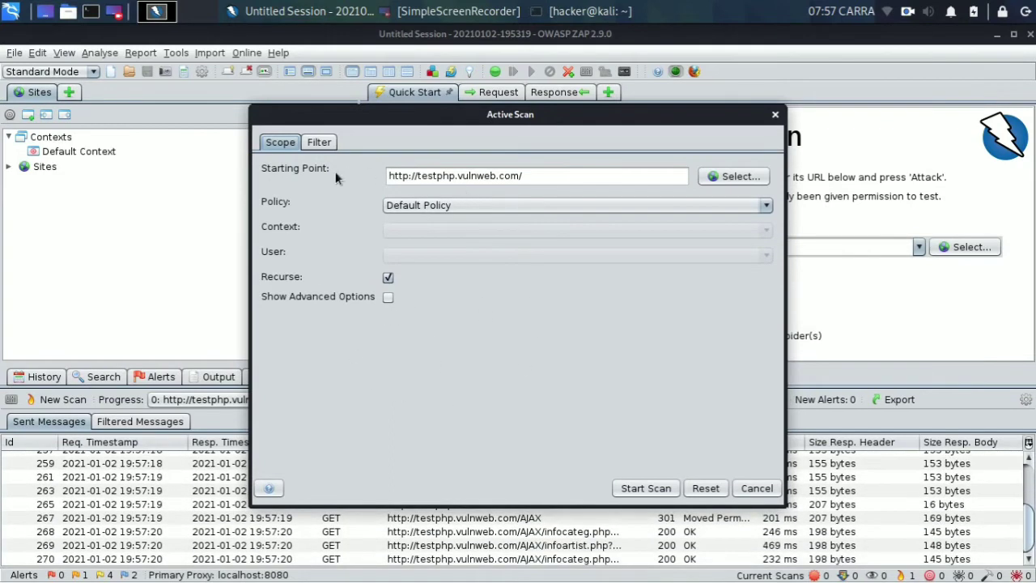
{"action": "left_click", "coordinate": [658, 491]}
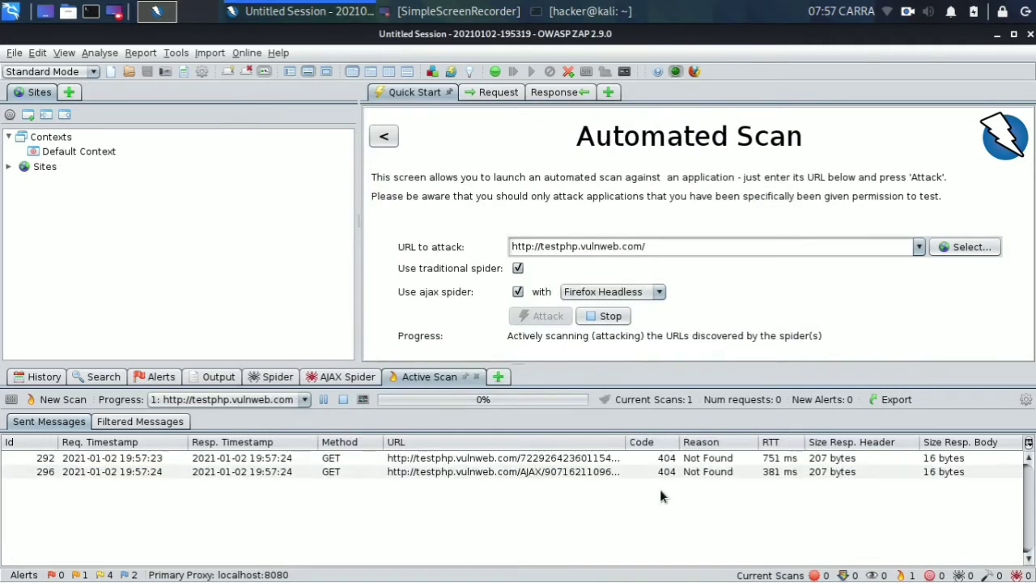
{"action": "left_click", "coordinate": [363, 403]}
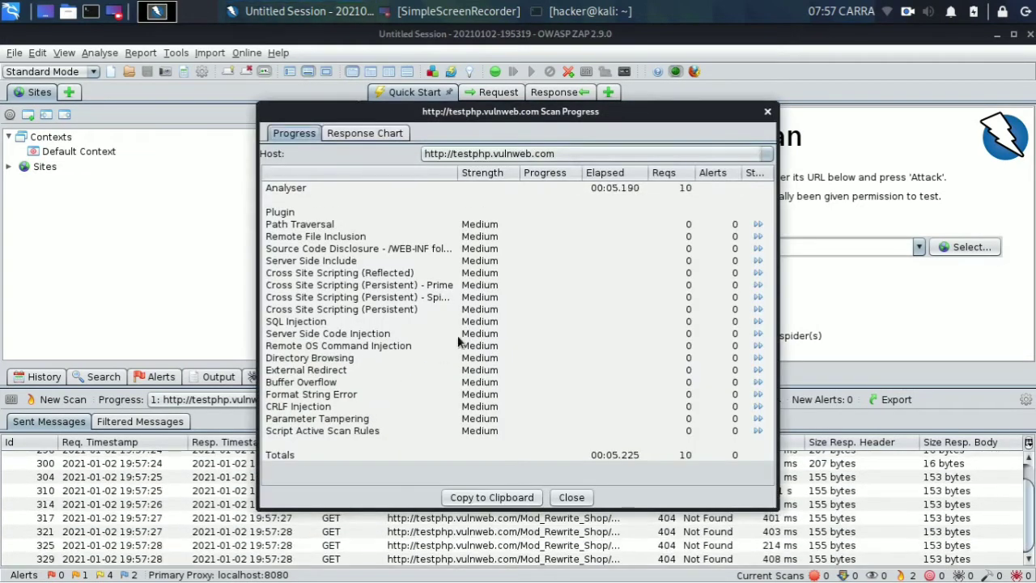
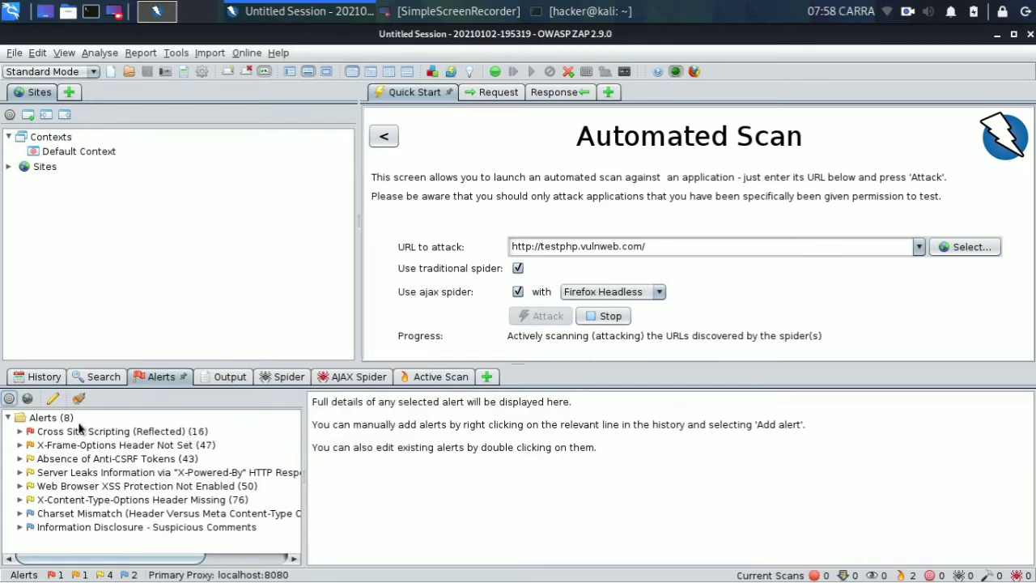
Step: Expand the Cross Site Scripting (Reflected) alerts and inspect the first showimage.php alert with the script evidence in its response
{"action": "left_click", "coordinate": [20, 432]}
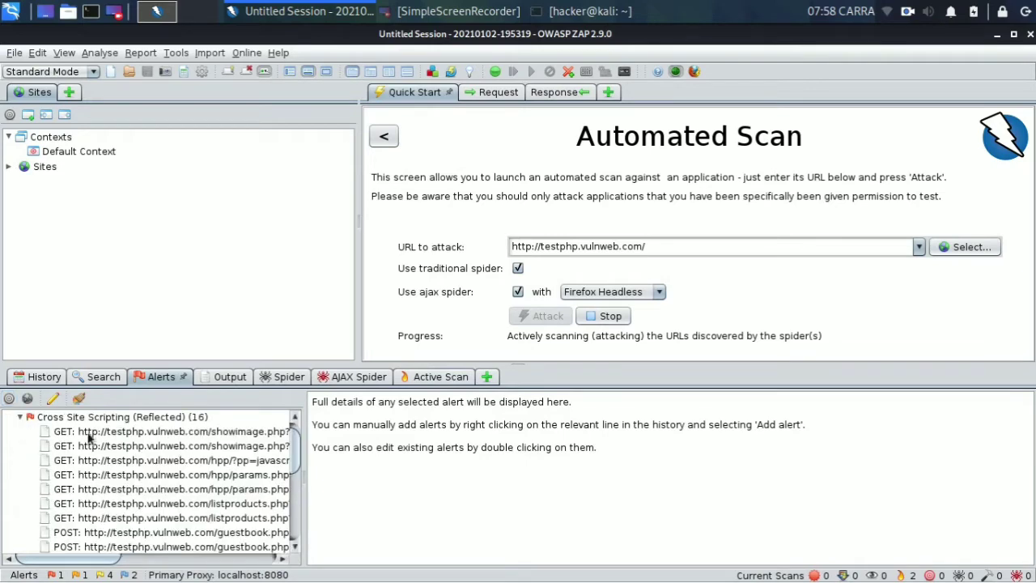
{"action": "left_click", "coordinate": [138, 434]}
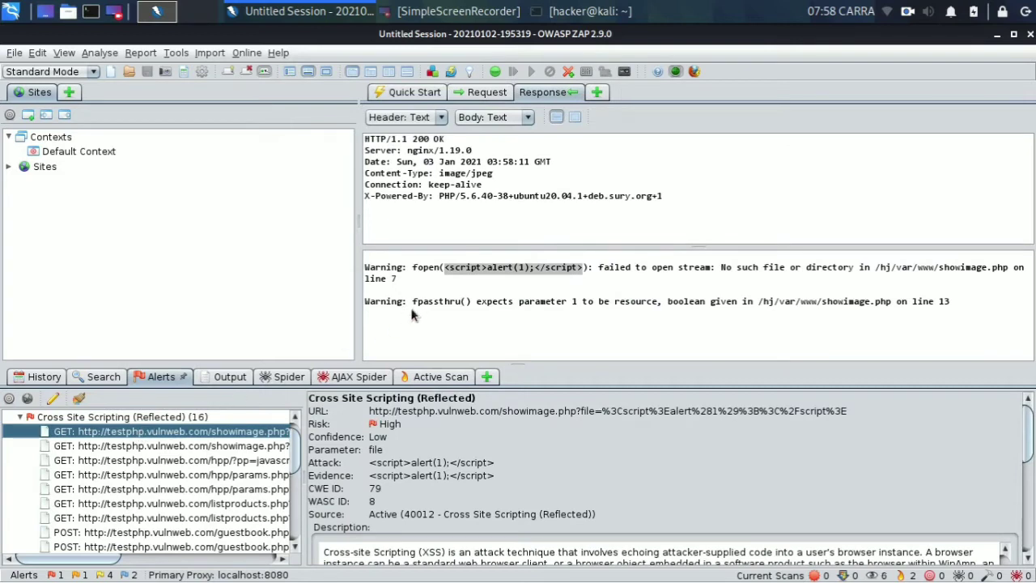
{"action": "left_click", "coordinate": [444, 270]}
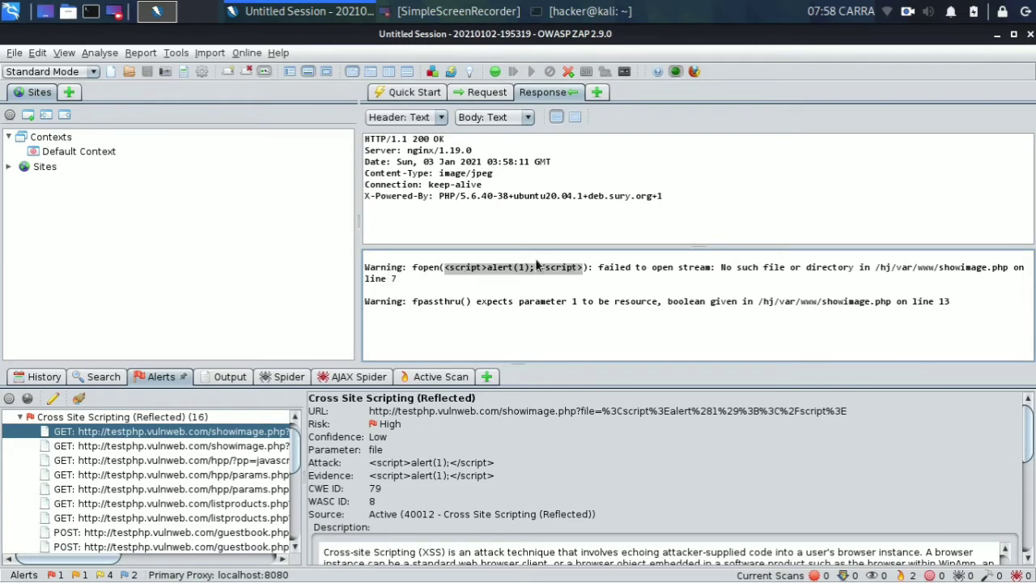
Step: Try to open the first showimage.php alert's URL in Chrome, and view the HTTP request behind the alert
{"action": "right_click", "coordinate": [264, 434]}
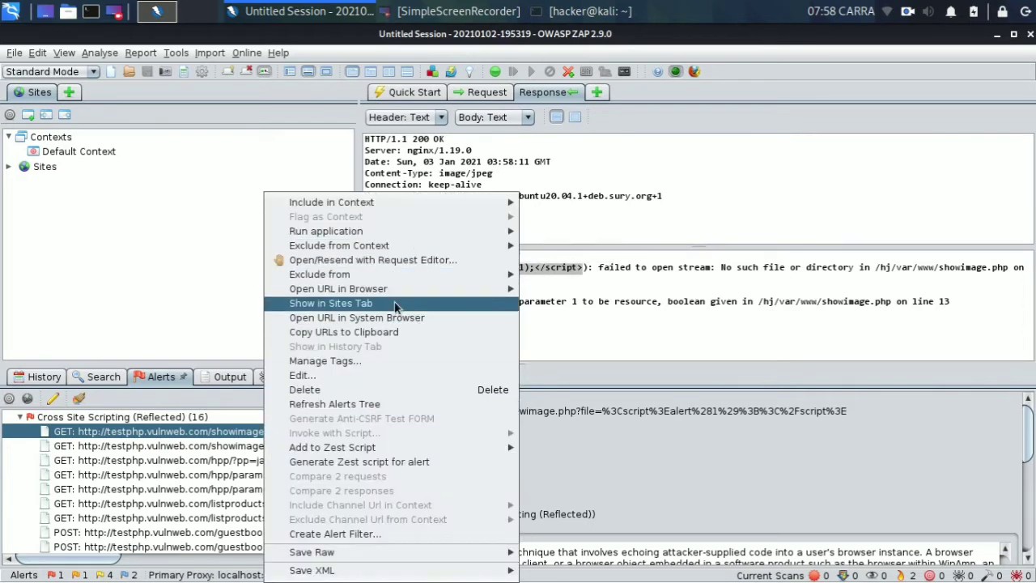
{"action": "mouse_move", "coordinate": [429, 289]}
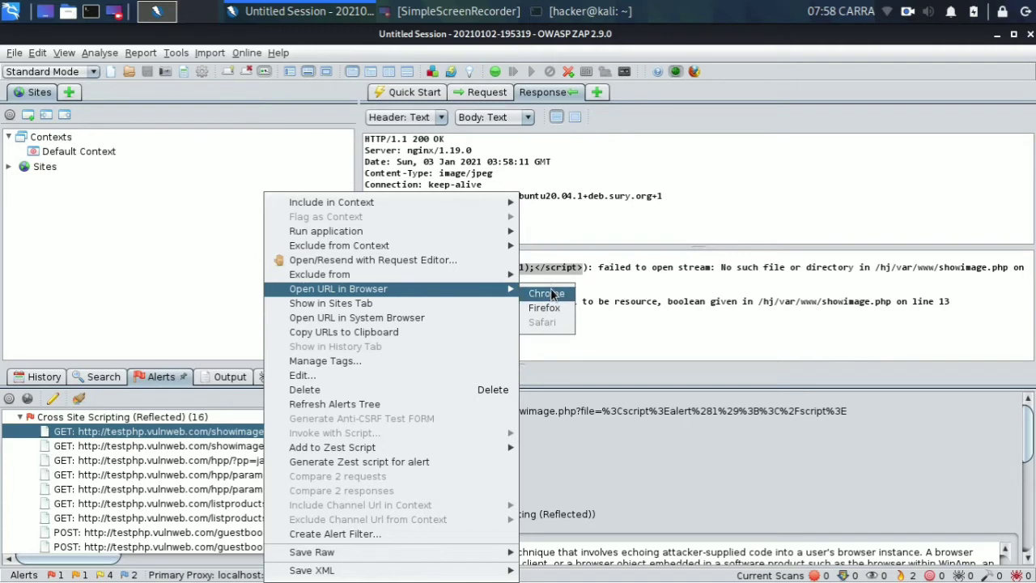
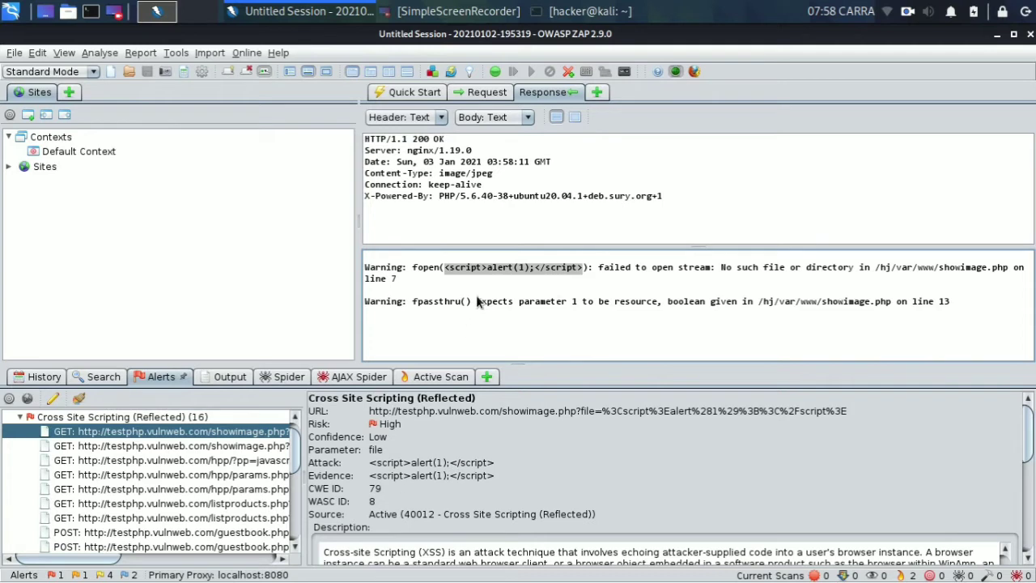
{"action": "left_click", "coordinate": [486, 94]}
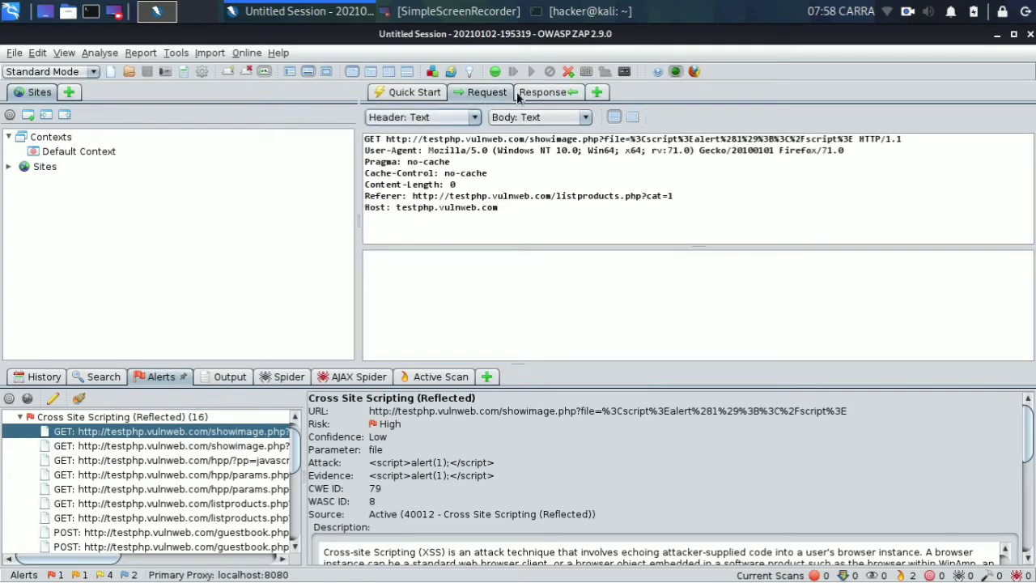
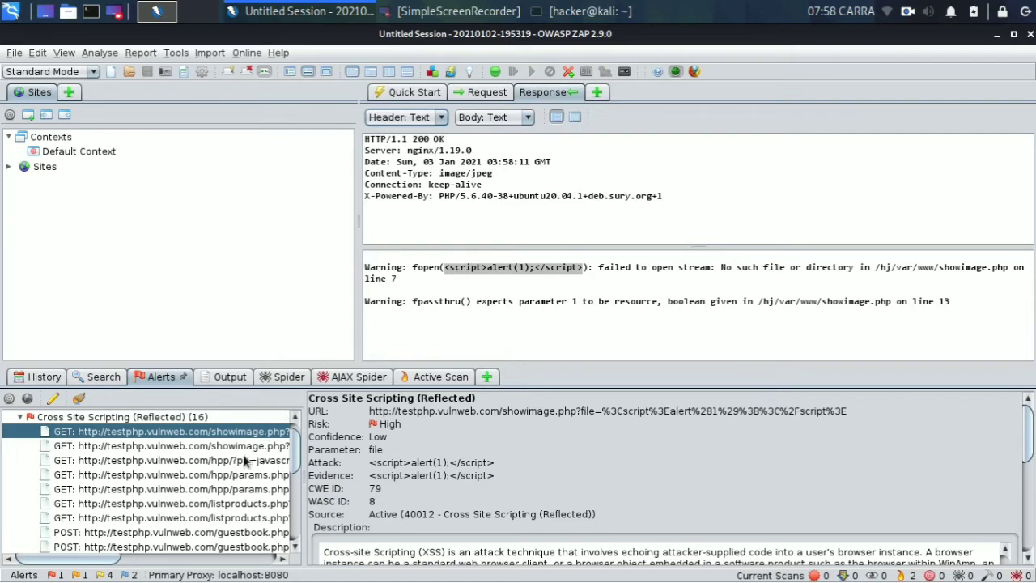
Step: Inspect the response and request of the secured/newuser.php POST alert for the uphone parameter, dismissing the browser error
{"action": "scroll", "coordinate": [240, 484], "scroll_direction": "down", "scroll_amount": 8}
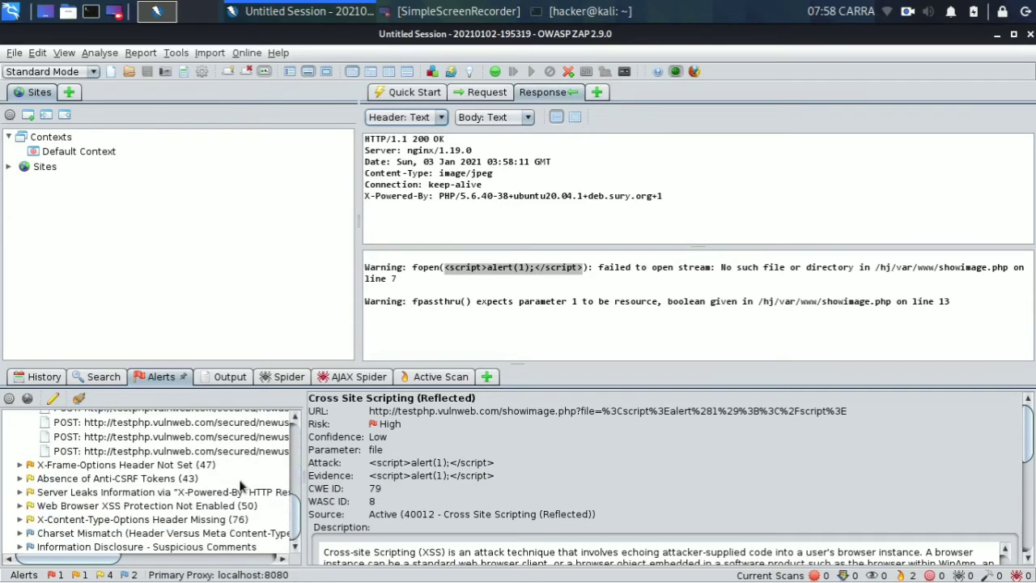
{"action": "left_click", "coordinate": [229, 426]}
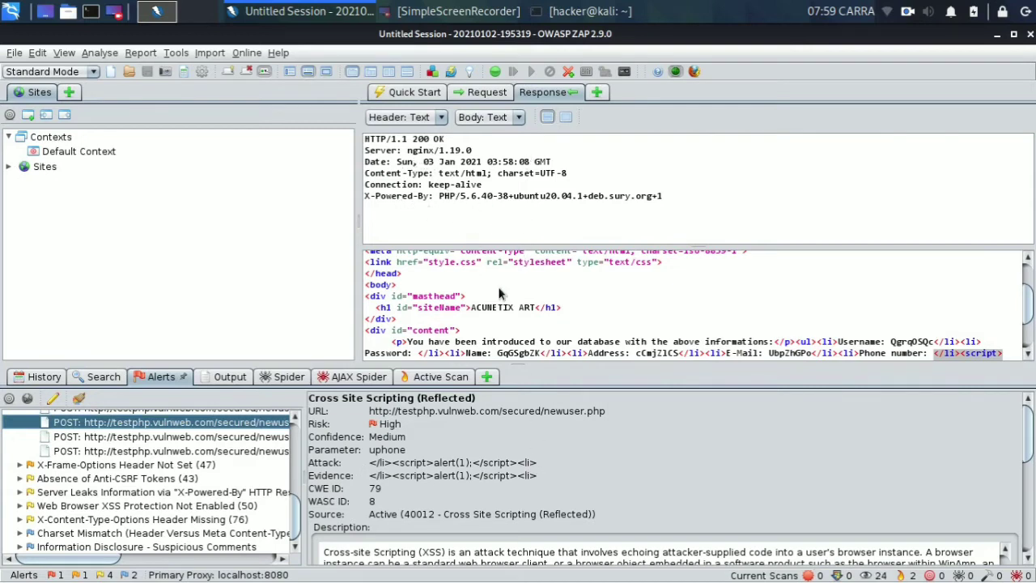
{"action": "scroll", "coordinate": [497, 286], "scroll_direction": "down", "scroll_amount": 1}
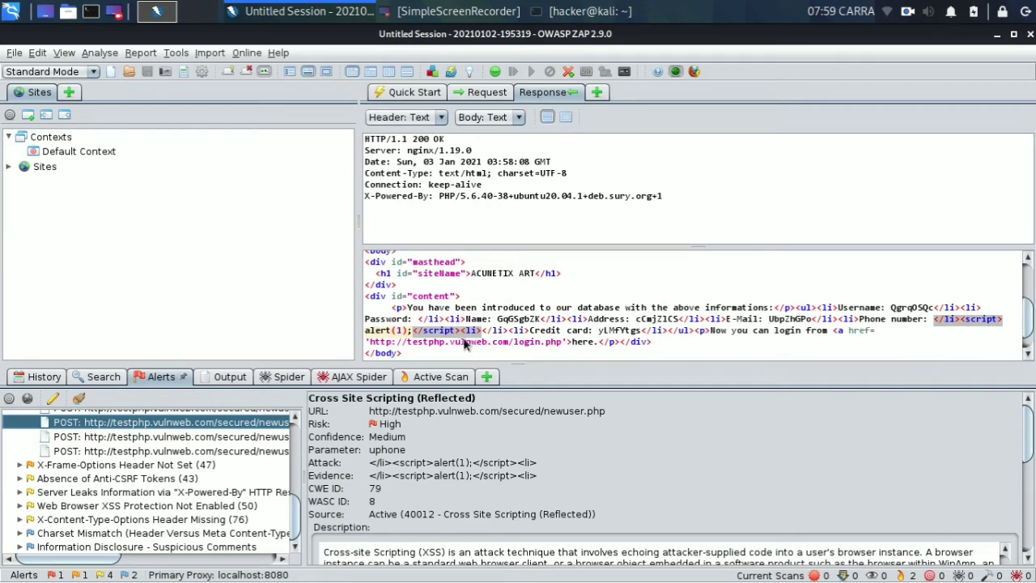
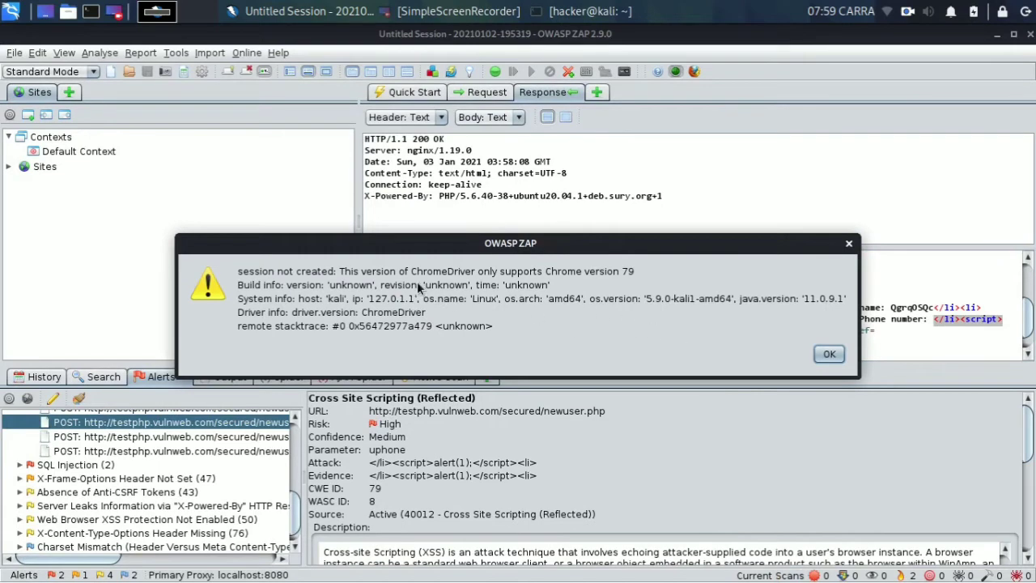
{"action": "left_click", "coordinate": [828, 356]}
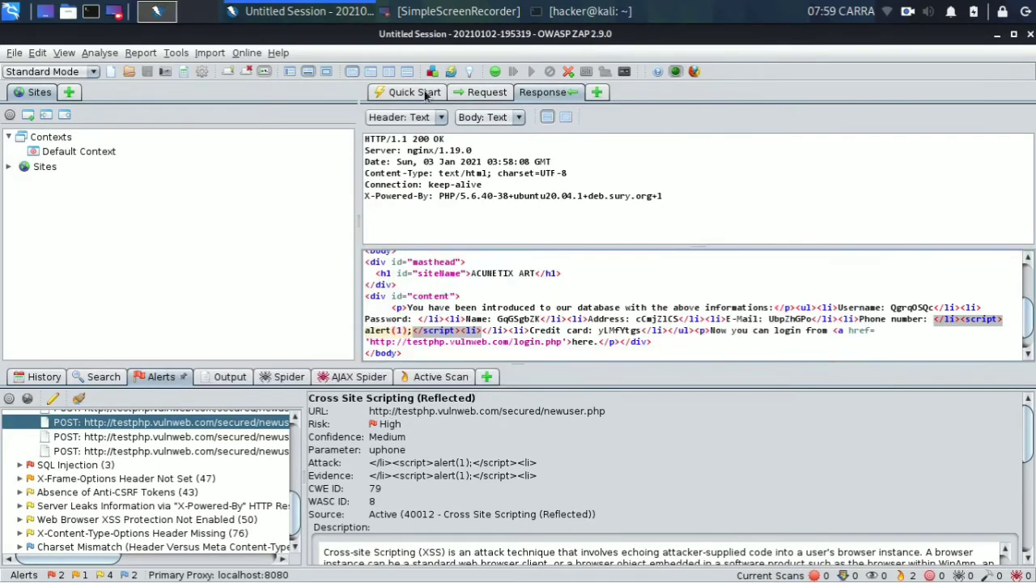
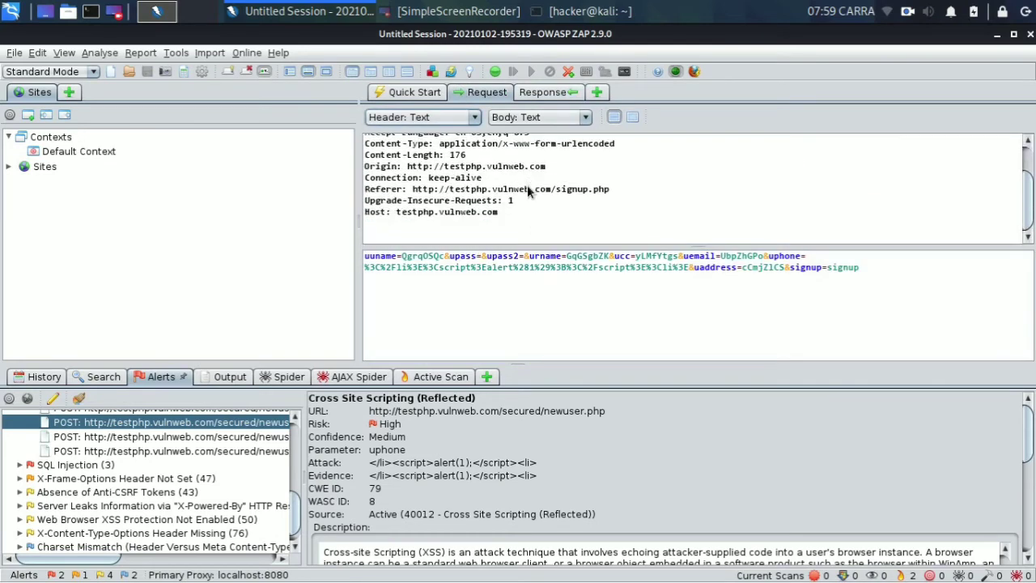
{"action": "scroll", "coordinate": [261, 439], "scroll_direction": "up", "scroll_amount": 6}
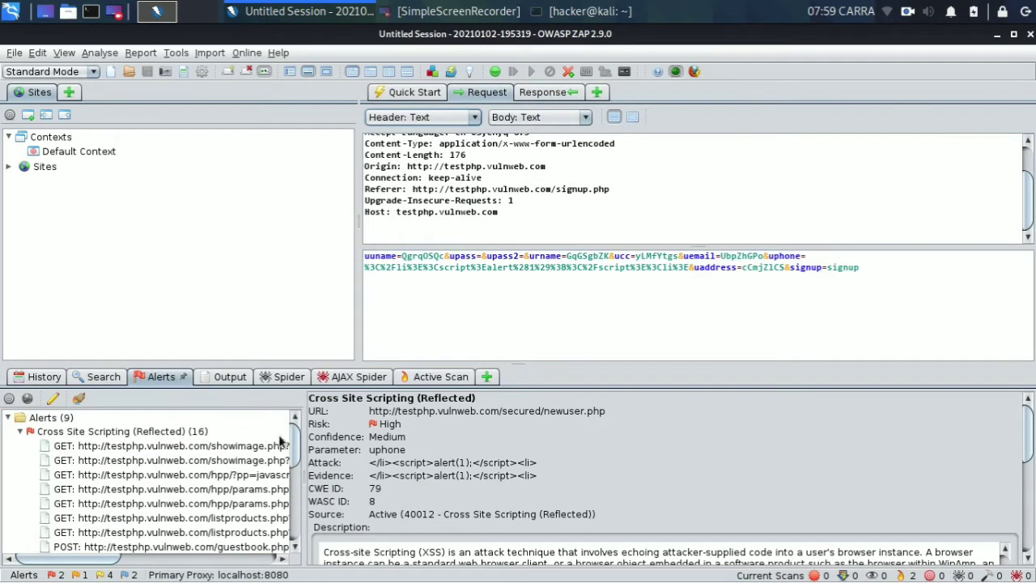
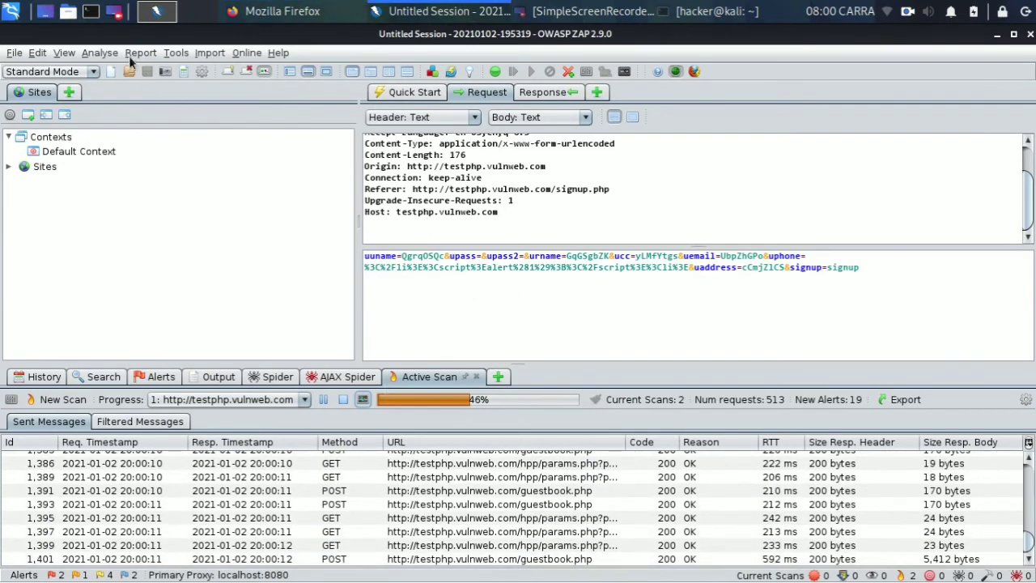
Step: Start generating an HTML report of the scan and choose the Desktop folder as its save location
{"action": "left_click", "coordinate": [138, 53]}
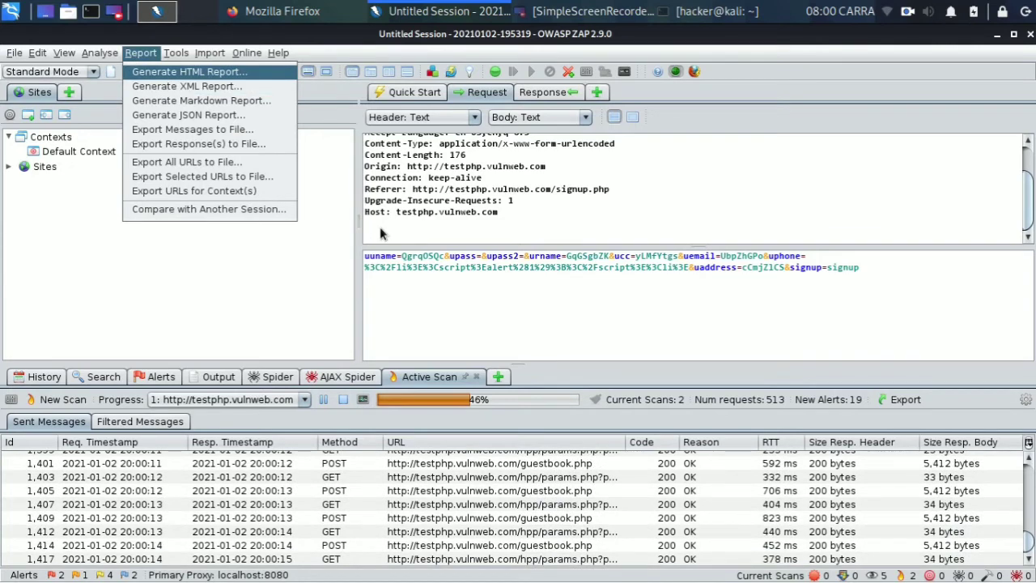
{"action": "key", "text": "Return"}
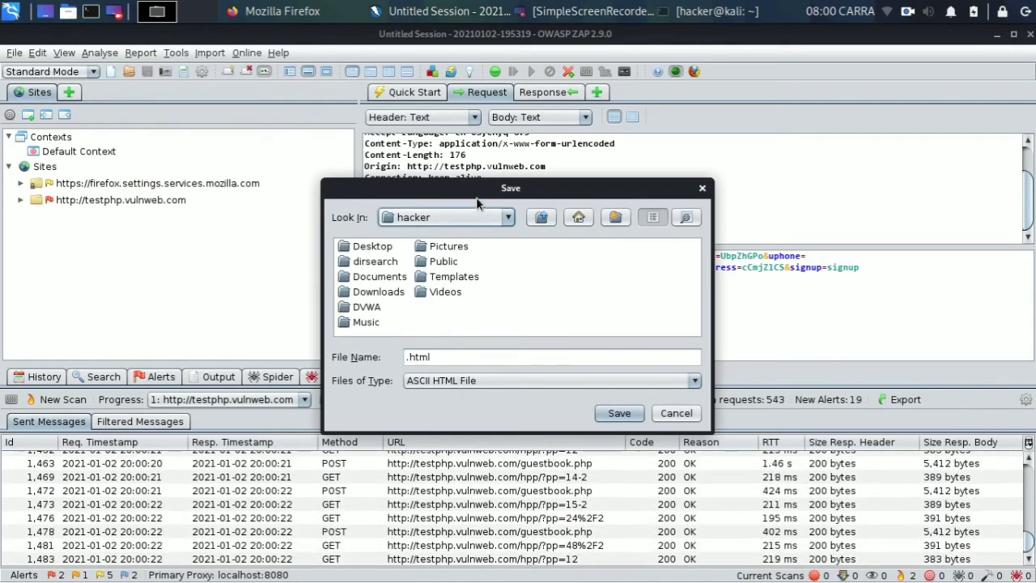
{"action": "left_click_drag", "start_coordinate": [476, 196], "coordinate": [458, 191]}
{"action": "double_click", "coordinate": [373, 237]}
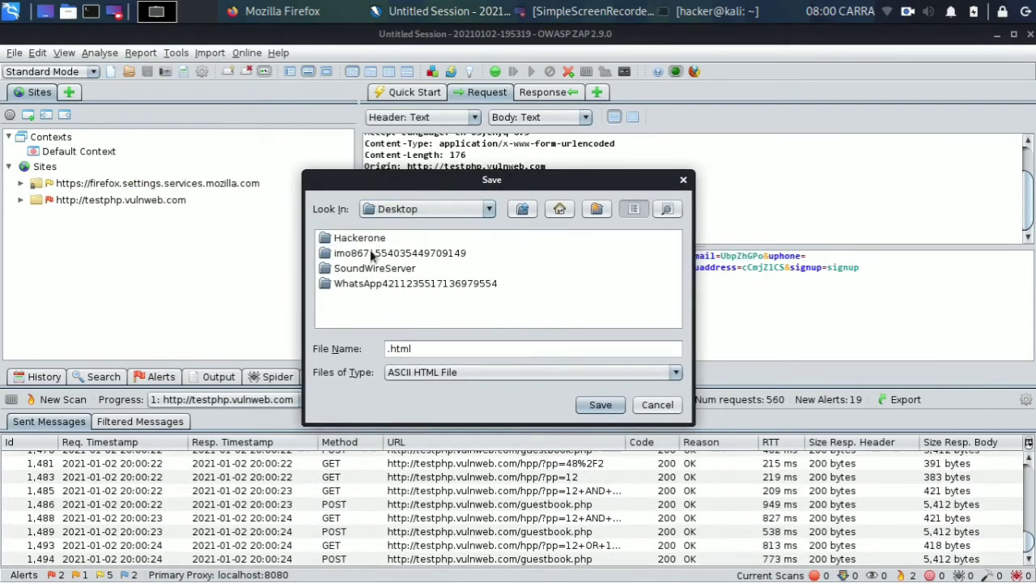
Step: Name the report vulnweb.html, trimming the pasted site address down to that name, and save it
{"action": "left_click", "coordinate": [389, 349]}
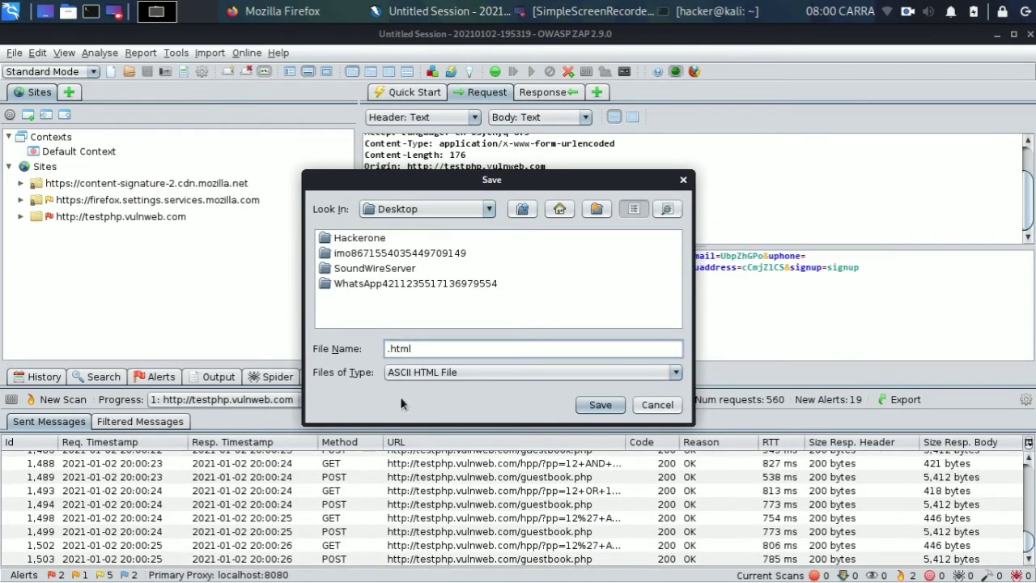
{"action": "type", "text": "http://testphp.vulnweb.com/"}
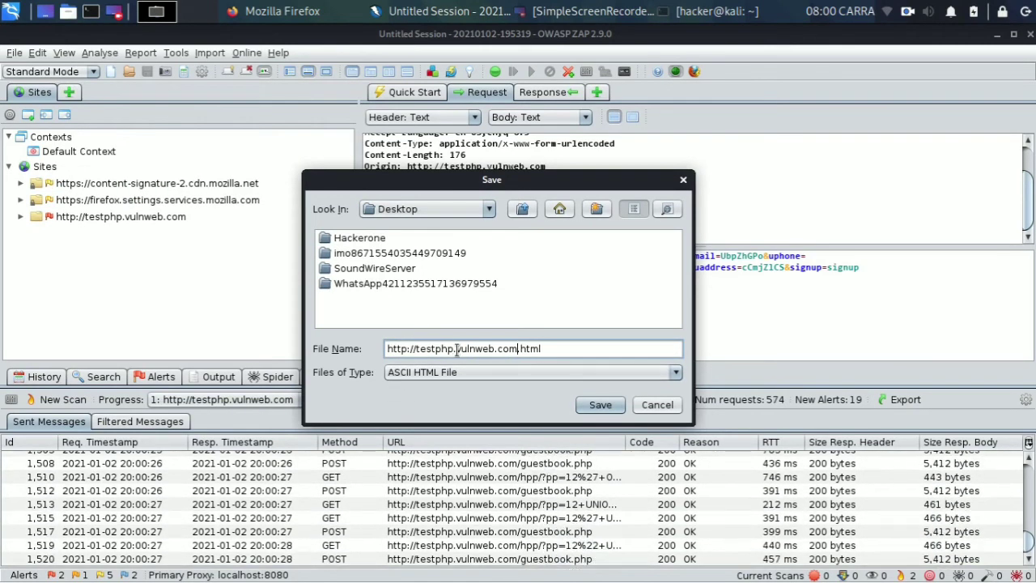
{"action": "key", "text": "Left"}
{"action": "key", "text": "Left"}
{"action": "key", "text": "Left"}
{"action": "key", "text": "Left"}
{"action": "key", "text": "Left"}
{"action": "key", "text": "Left"}
{"action": "key", "text": "Left"}
{"action": "key", "text": "Left"}
{"action": "key", "text": "Left"}
{"action": "key", "text": "Left"}
{"action": "key", "text": "Left"}
{"action": "key", "text": "Left"}
{"action": "key", "text": "Left"}
{"action": "key", "text": "Left"}
{"action": "key", "text": "Left"}
{"action": "key", "text": "Left"}
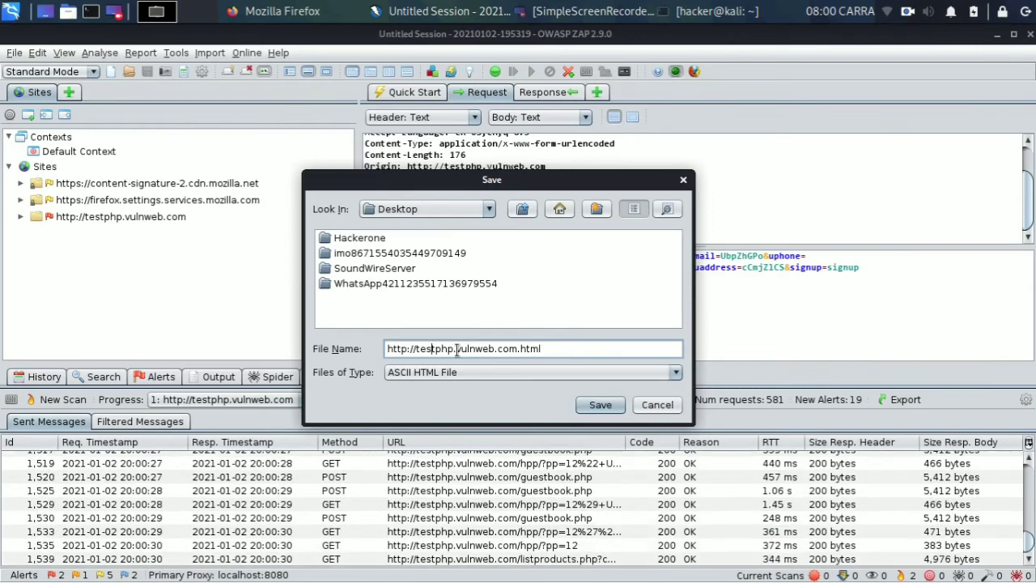
{"action": "key", "text": "Right"}
{"action": "key", "text": "Right"}
{"action": "key", "text": "Right"}
{"action": "key", "text": "Right"}
{"action": "key", "text": "Right"}
{"action": "key", "text": "Right"}
{"action": "key", "text": "Right"}
{"action": "key", "text": "Right"}
{"action": "key", "text": "Right"}
{"action": "key", "text": "Right"}
{"action": "key", "text": "Right"}
{"action": "key", "text": "Right"}
{"action": "key", "text": "Right"}
{"action": "key", "text": "Right"}
{"action": "key", "text": "Right"}
{"action": "key", "text": "Right"}
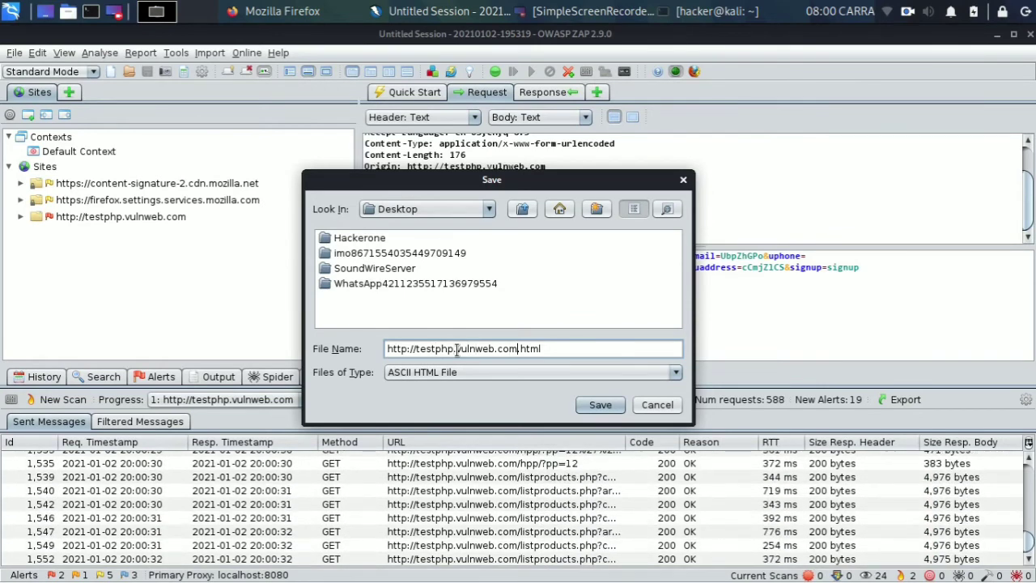
{"action": "key", "text": "BackSpace"}
{"action": "key", "text": "BackSpace"}
{"action": "key", "text": "BackSpace"}
{"action": "key", "text": "BackSpace"}
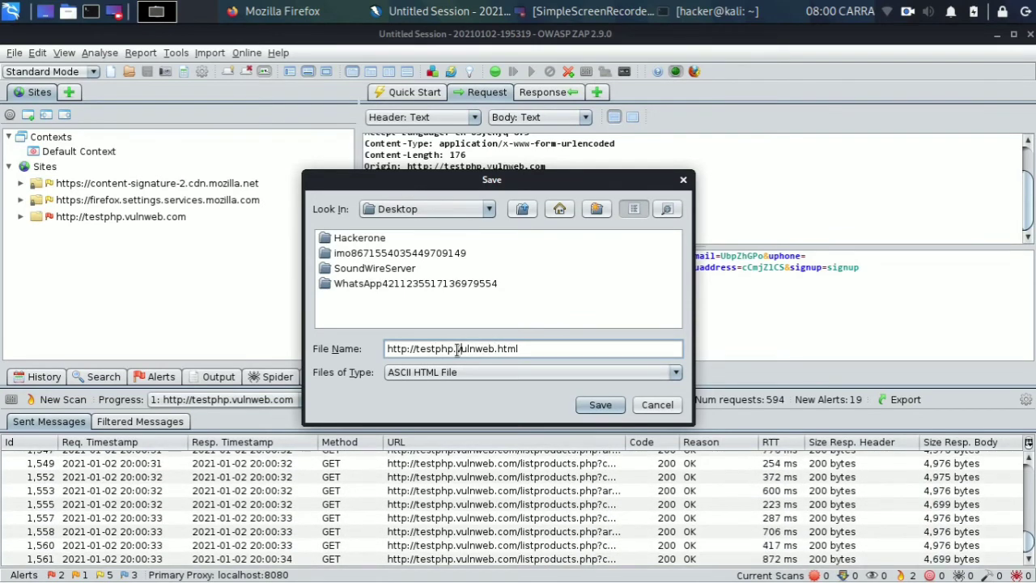
{"action": "left_click", "coordinate": [456, 349]}
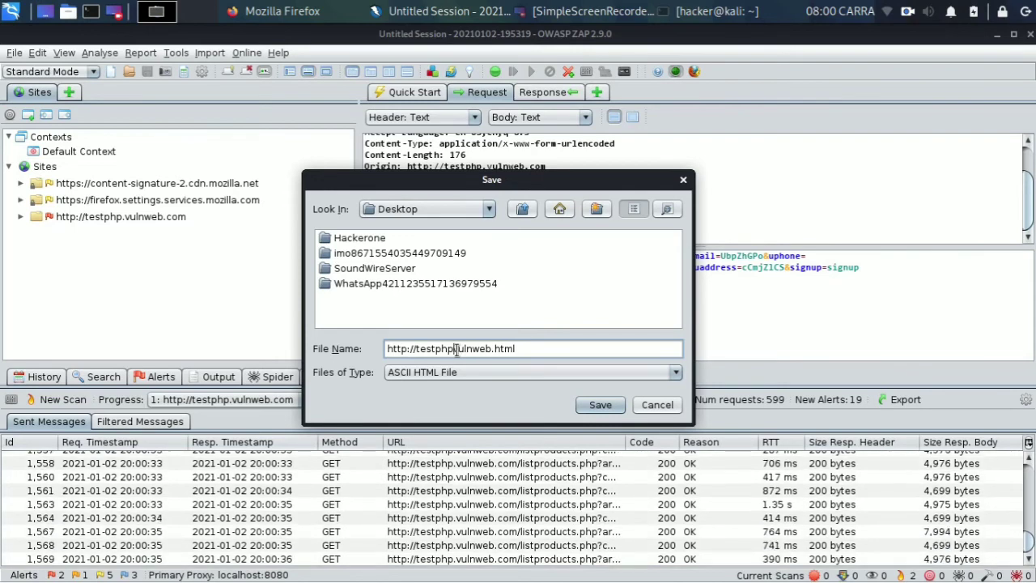
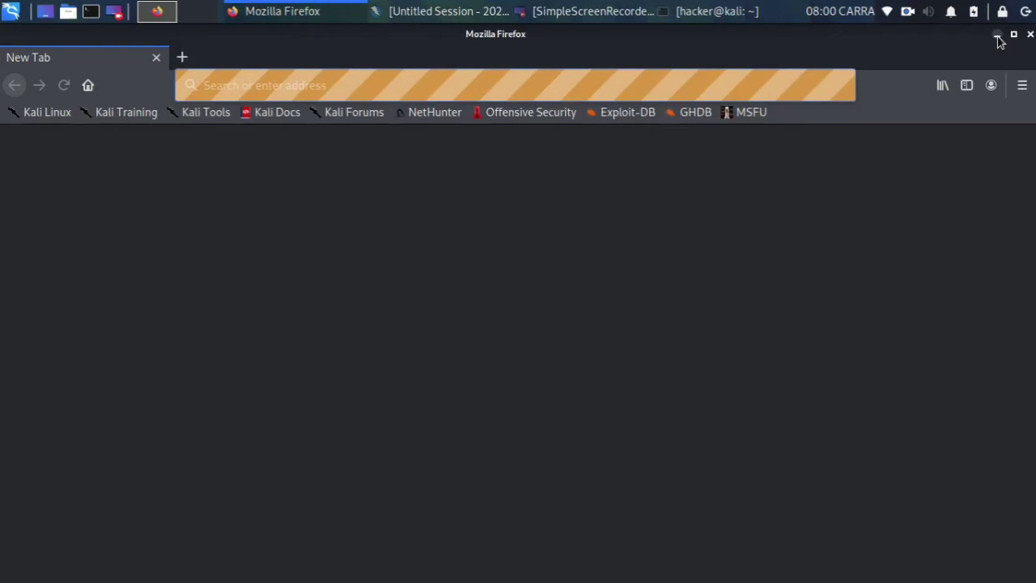
Step: Minimise the empty Firefox window and open the vulnweb.html report from the desktop
{"action": "left_click", "coordinate": [998, 36]}
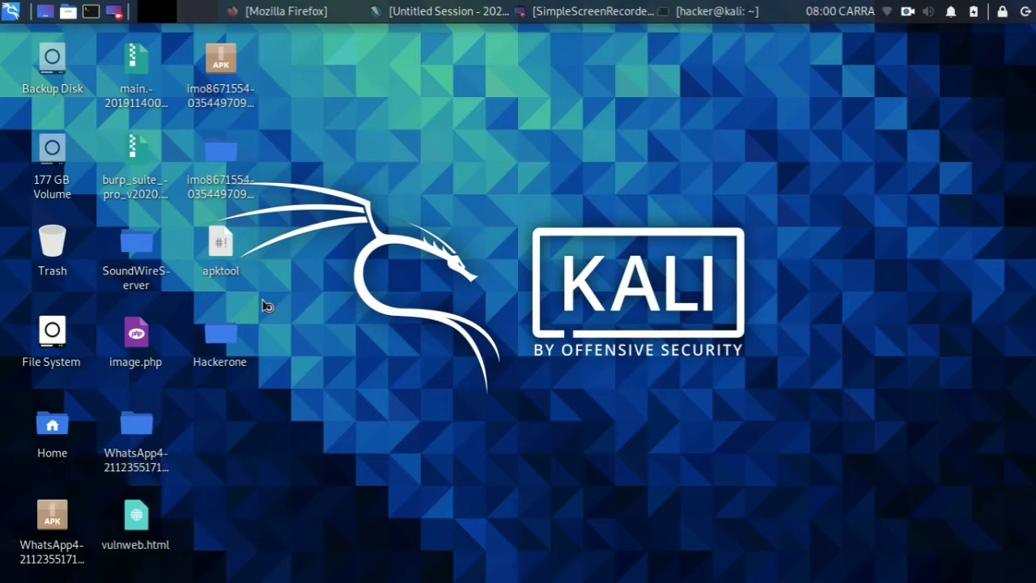
{"action": "left_click", "coordinate": [313, 8]}
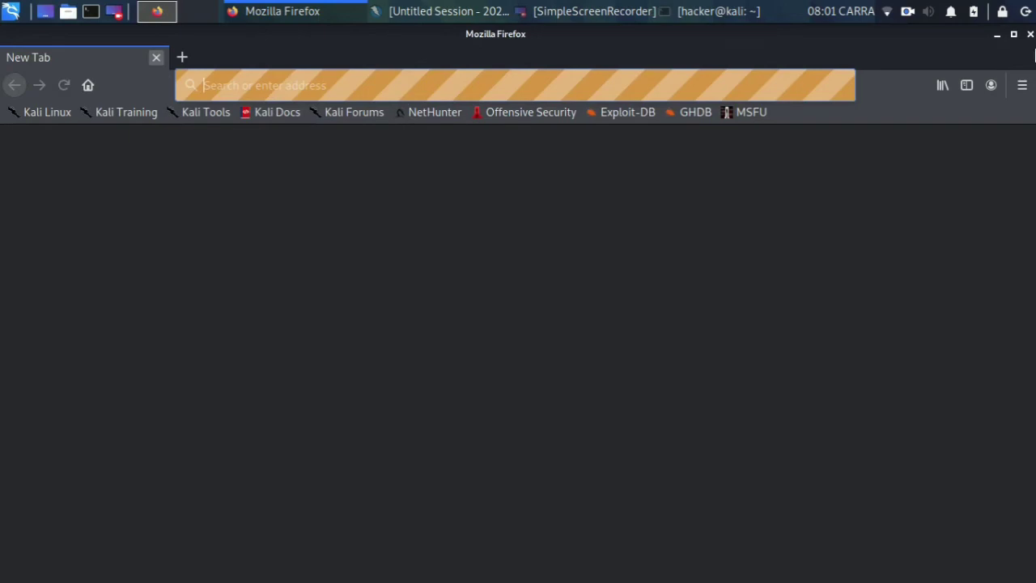
{"action": "left_click", "coordinate": [998, 35]}
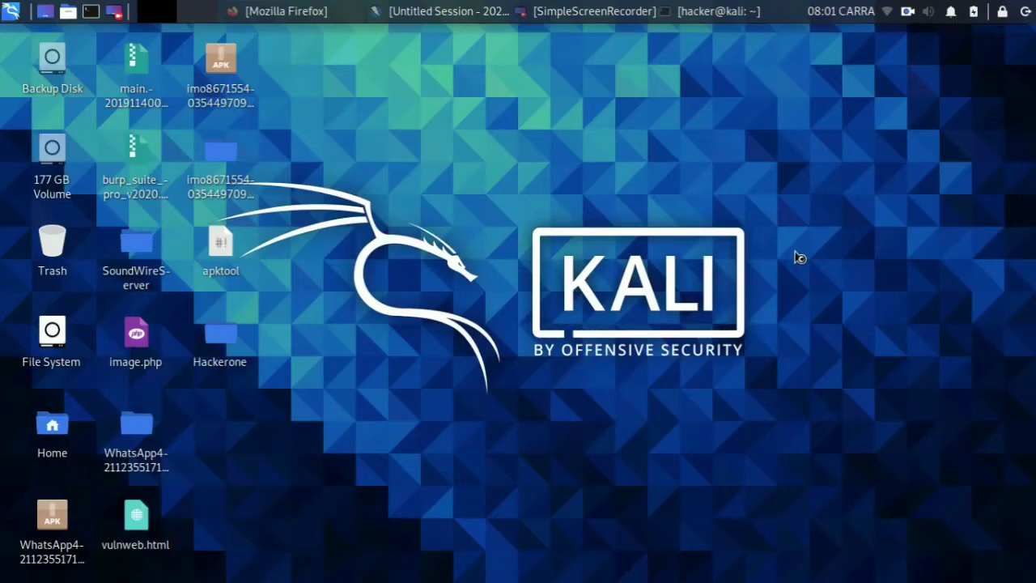
{"action": "left_click", "coordinate": [150, 530]}
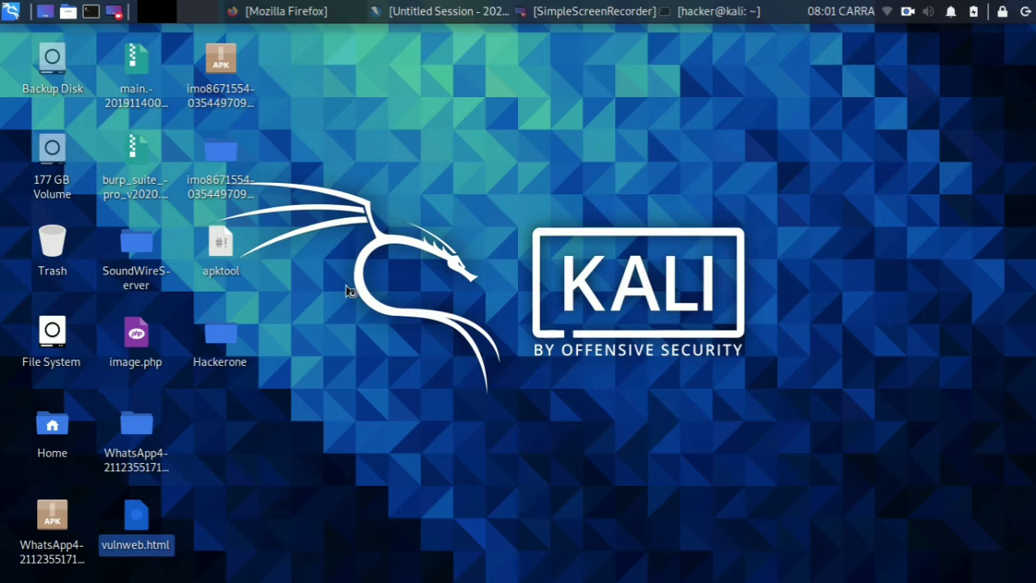
Step: Close the minimised Firefox window and open the desktop's vulnweb.html report with Firefox ESR
{"action": "right_click", "coordinate": [285, 11]}
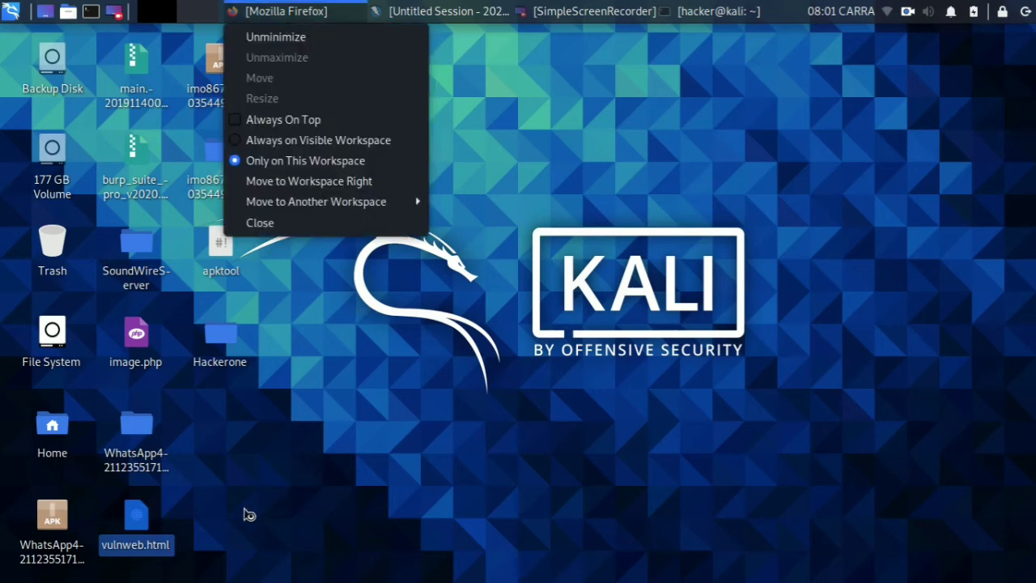
{"action": "left_click", "coordinate": [267, 228]}
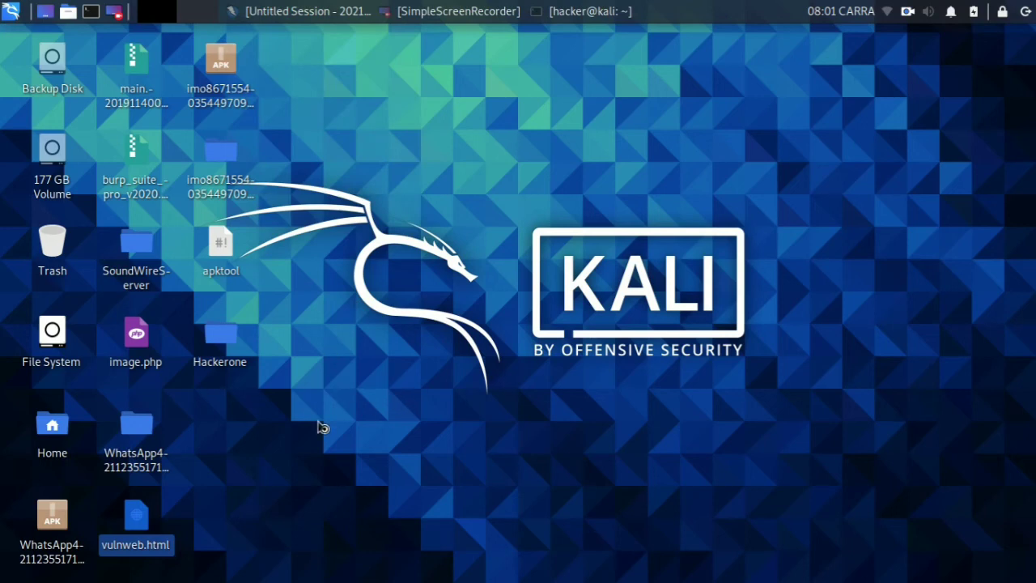
{"action": "left_click", "coordinate": [152, 431]}
{"action": "left_click", "coordinate": [143, 536]}
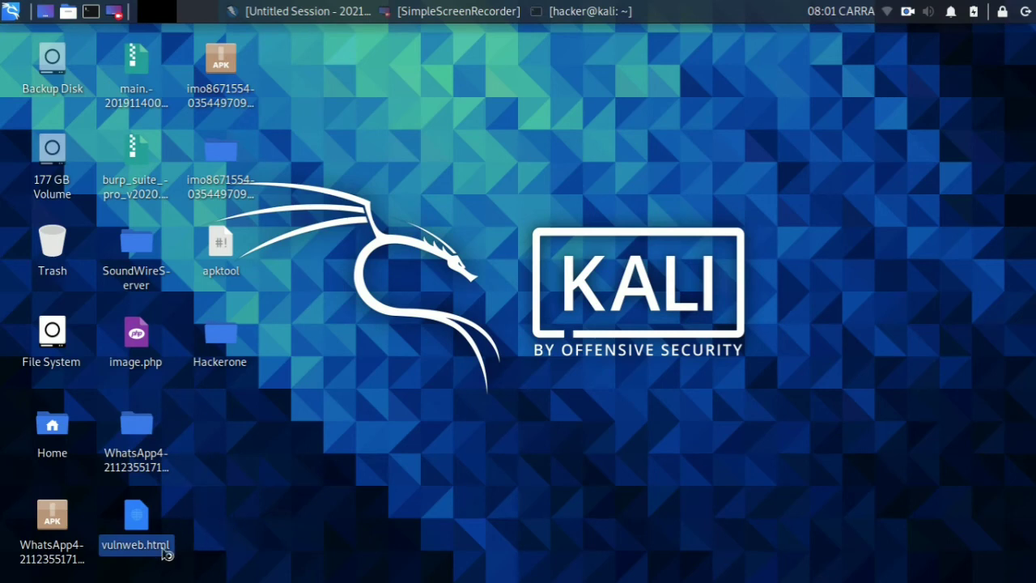
{"action": "right_click", "coordinate": [134, 530]}
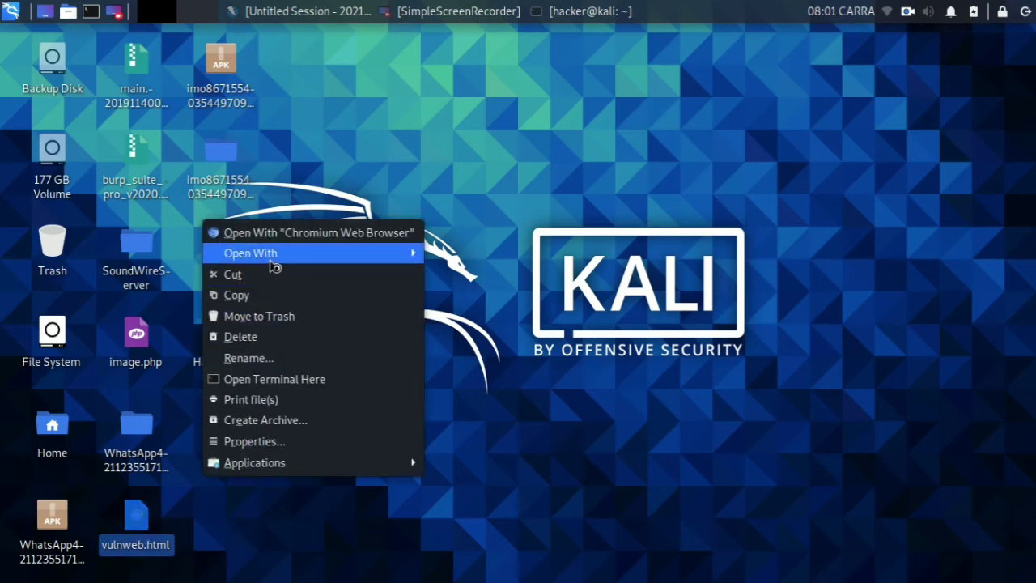
{"action": "mouse_move", "coordinate": [300, 264]}
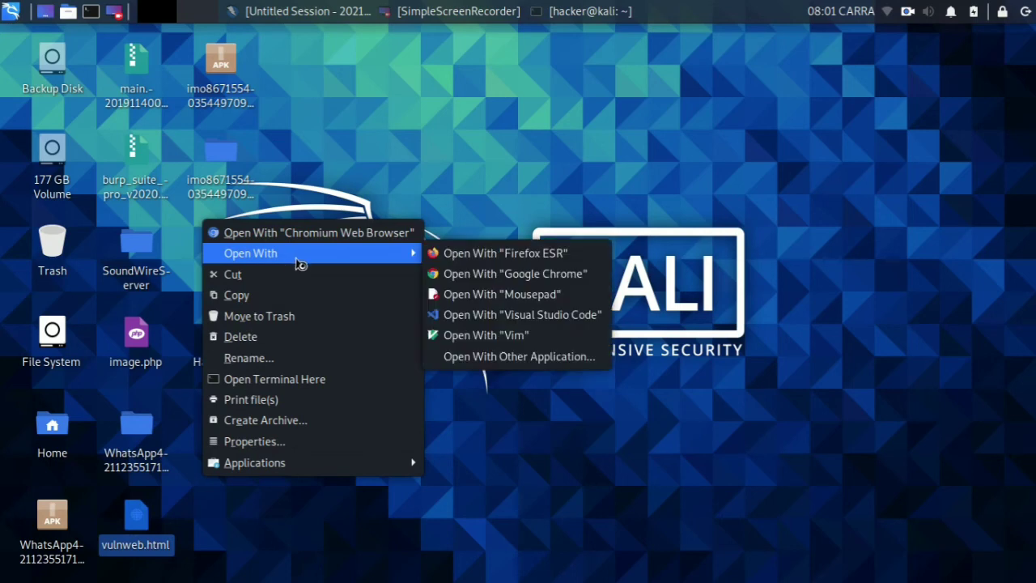
{"action": "left_click", "coordinate": [489, 255]}
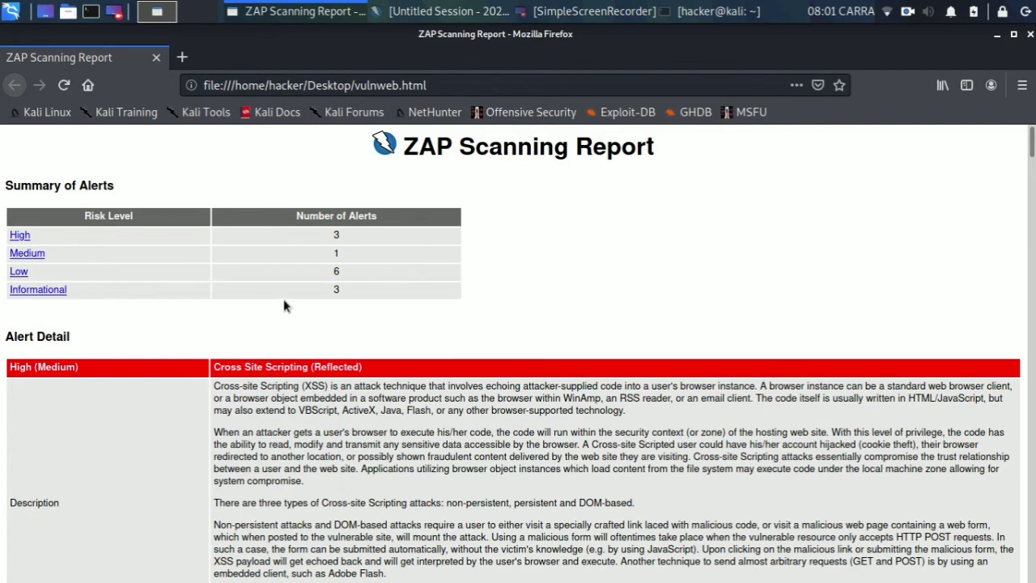
Step: Review the alert summary by risk level and the affected URLs, parameters and attacks under Cross Site Scripting (Reflected) in the report
{"action": "scroll", "coordinate": [283, 305], "scroll_direction": "down", "scroll_amount": 1}
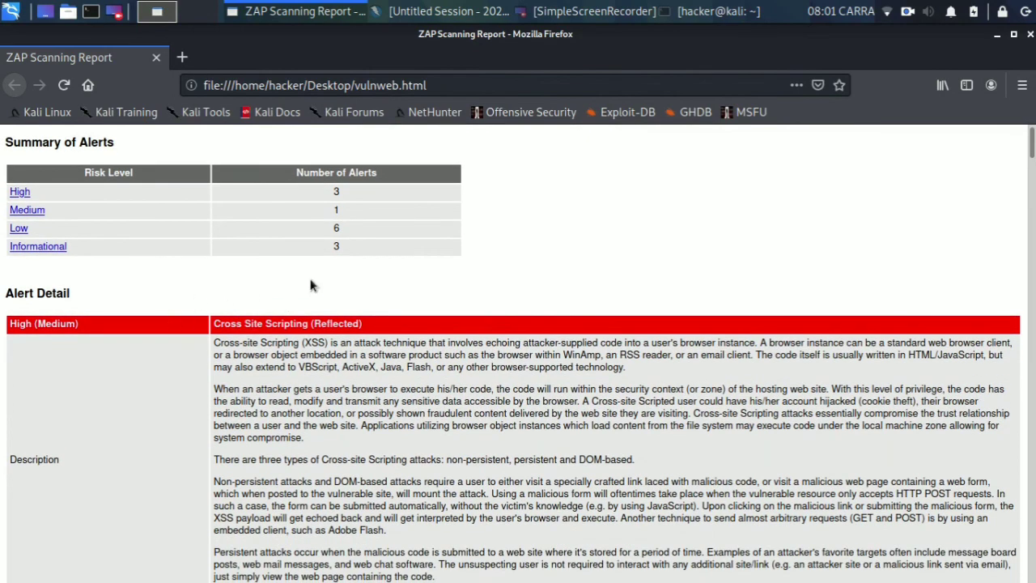
{"action": "scroll", "coordinate": [310, 285], "scroll_direction": "up", "scroll_amount": 1}
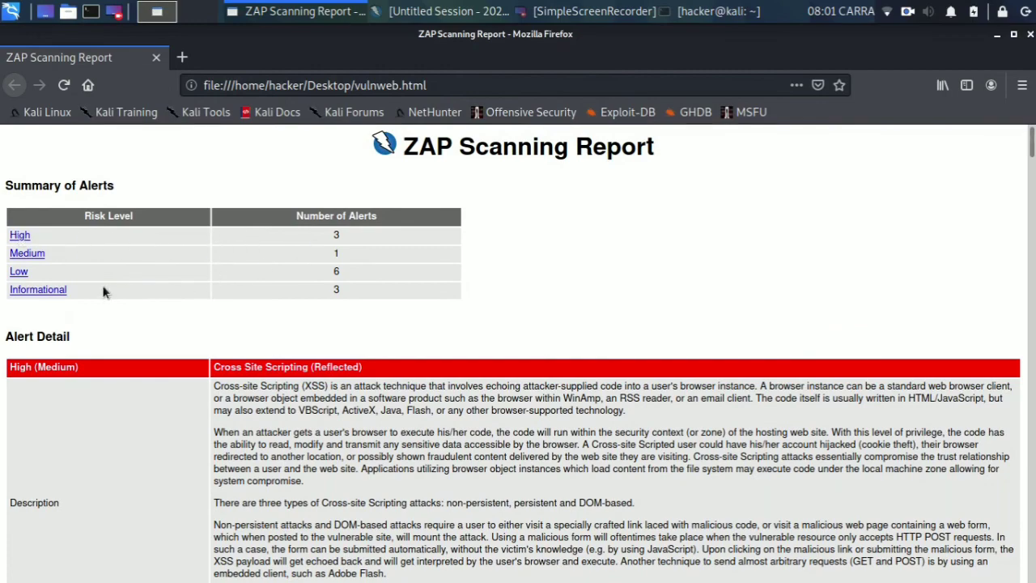
{"action": "scroll", "coordinate": [103, 291], "scroll_direction": "down", "scroll_amount": 5}
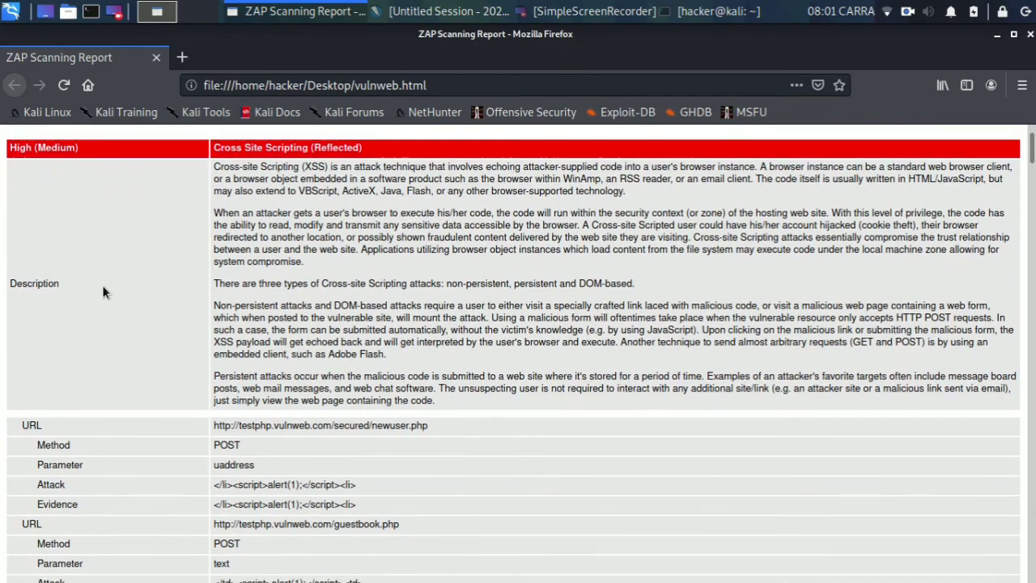
{"action": "scroll", "coordinate": [103, 291], "scroll_direction": "down", "scroll_amount": 1}
{"action": "scroll", "coordinate": [102, 291], "scroll_direction": "down", "scroll_amount": 2}
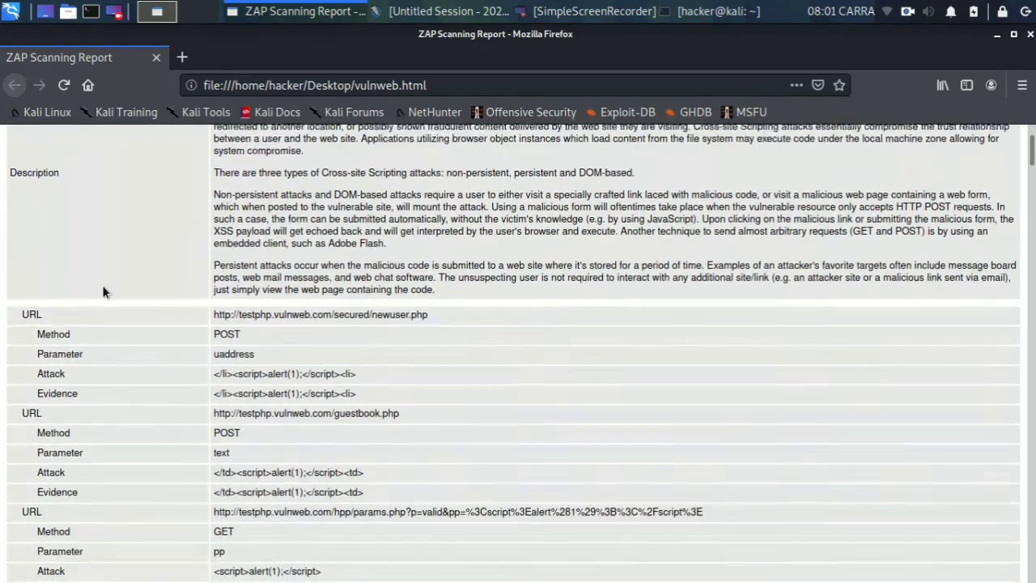
{"action": "scroll", "coordinate": [103, 291], "scroll_direction": "down", "scroll_amount": 4}
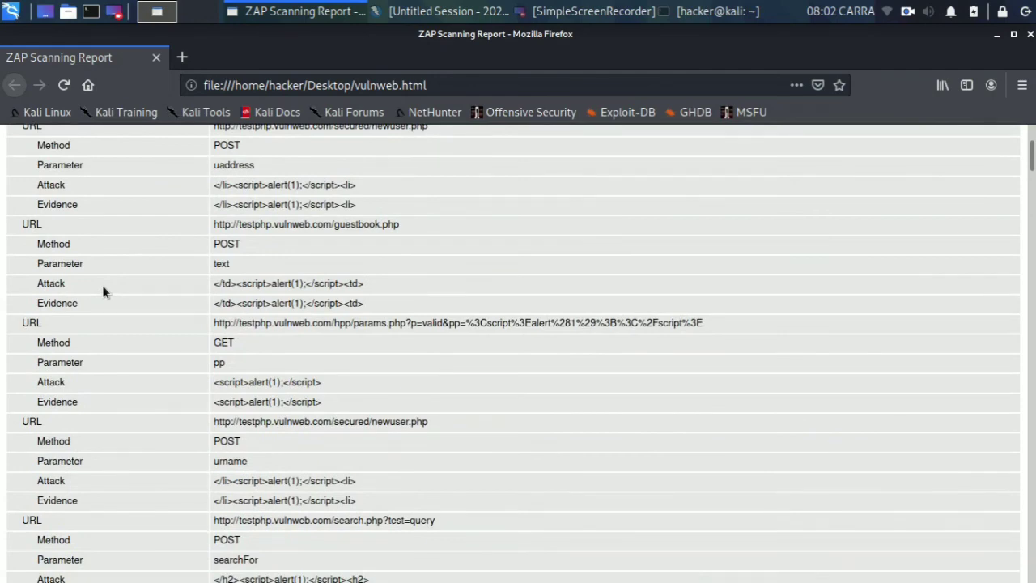
{"action": "scroll", "coordinate": [103, 291], "scroll_direction": "down", "scroll_amount": 2}
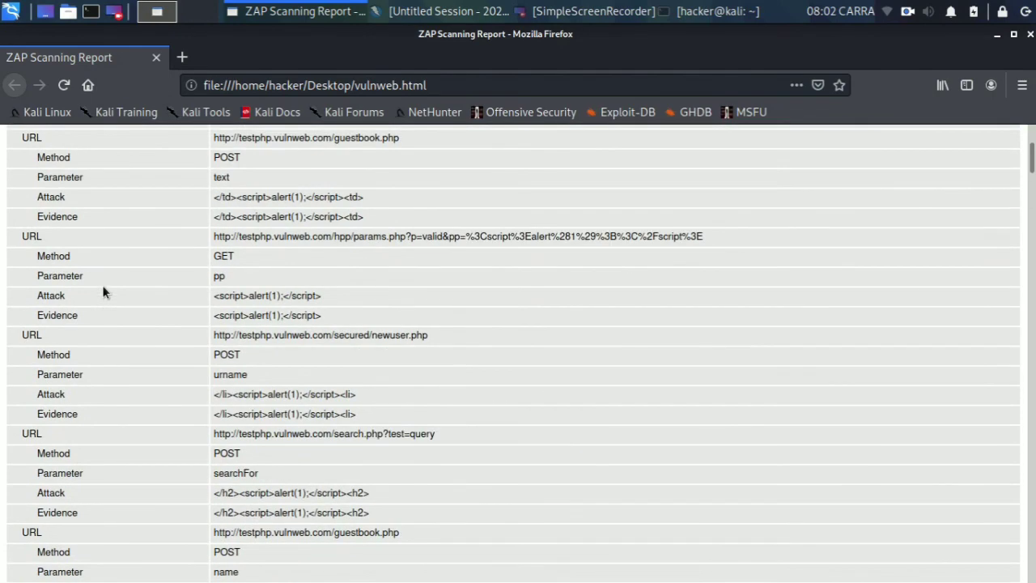